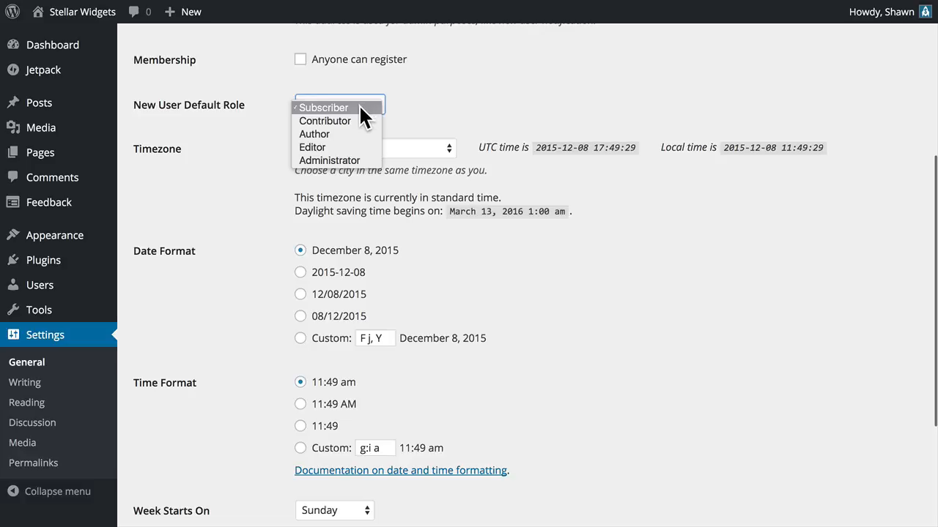
Set the new user default role to Subscriber and the timezone to Chicago
click(362, 107)
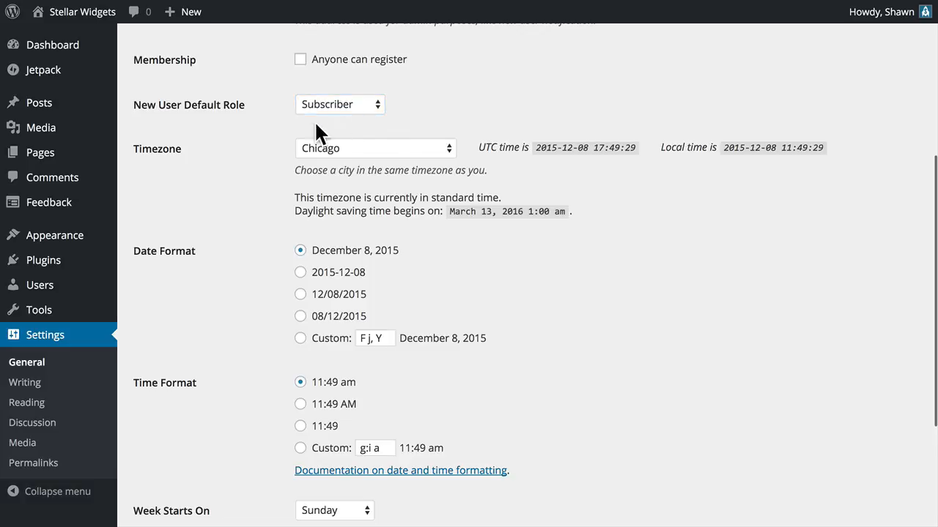
click(367, 147)
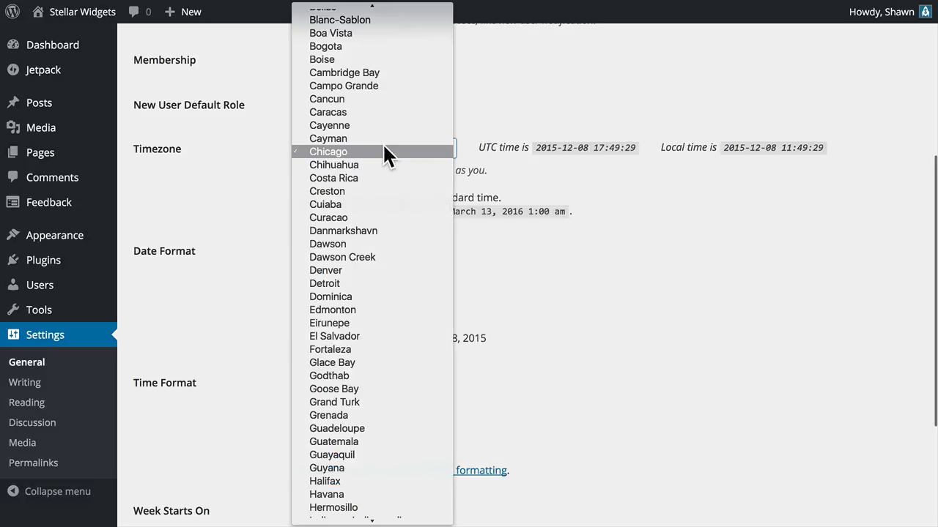
click(267, 147)
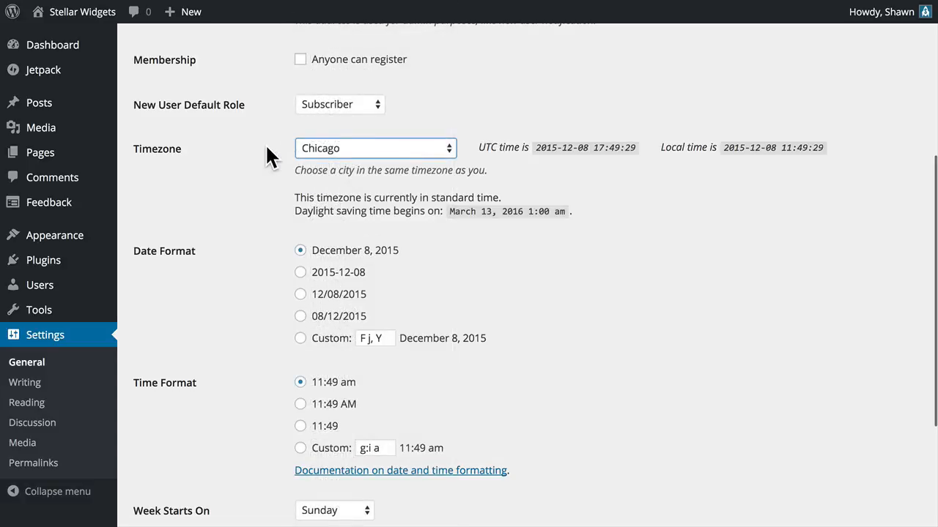
click(265, 144)
Set the week to start on Sunday and save the general settings
scroll(251, 249, down, 5)
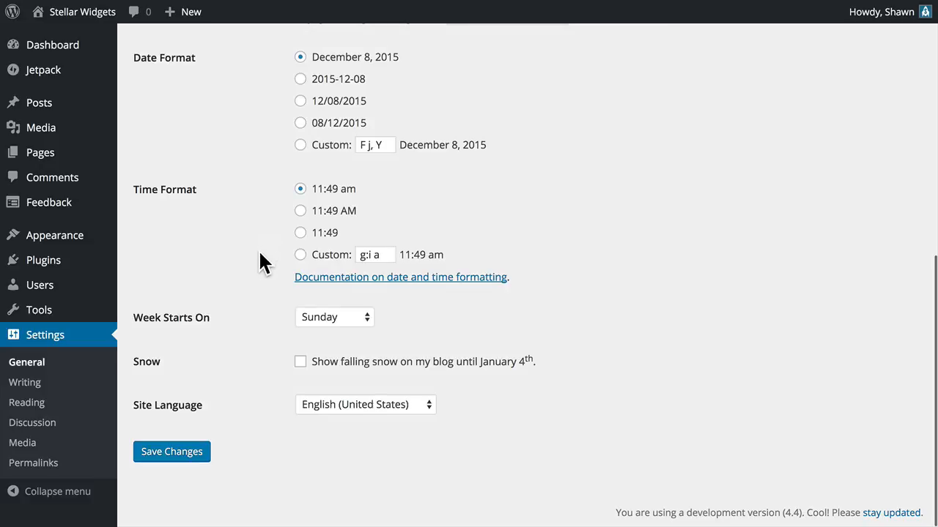
click(357, 318)
click(407, 317)
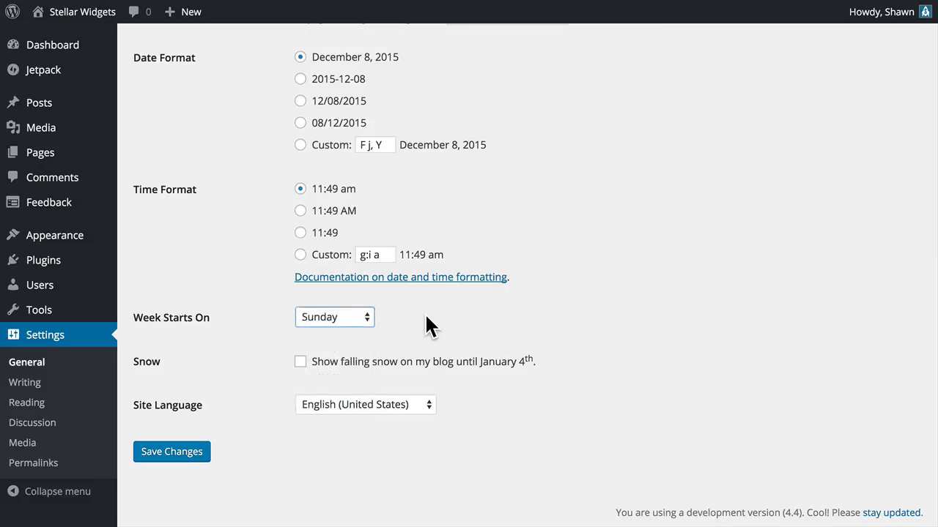
click(193, 460)
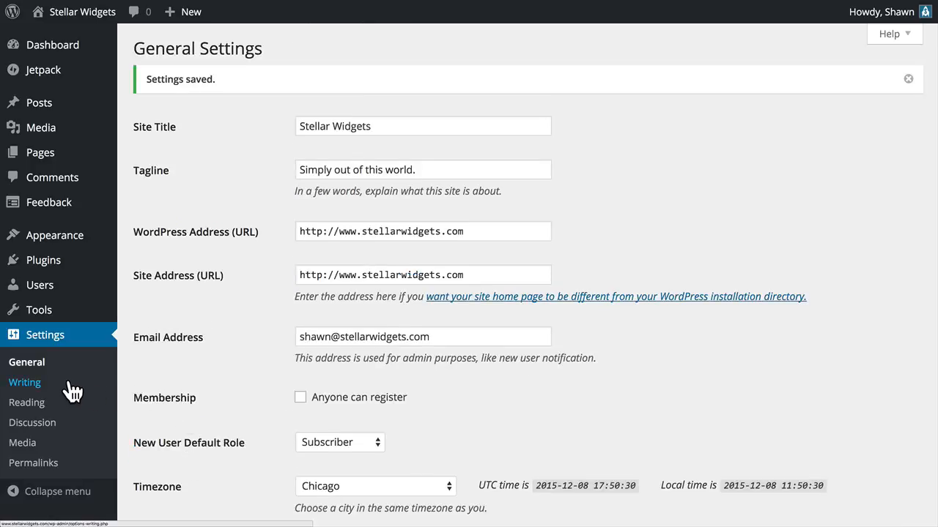
In the writing settings, set the default post category to Culture and the default post format to Standard
click(70, 389)
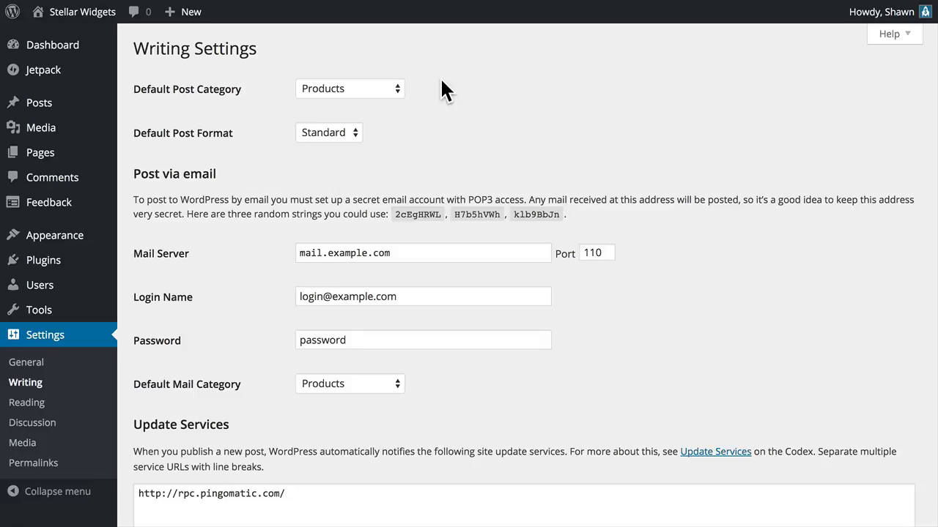
click(396, 88)
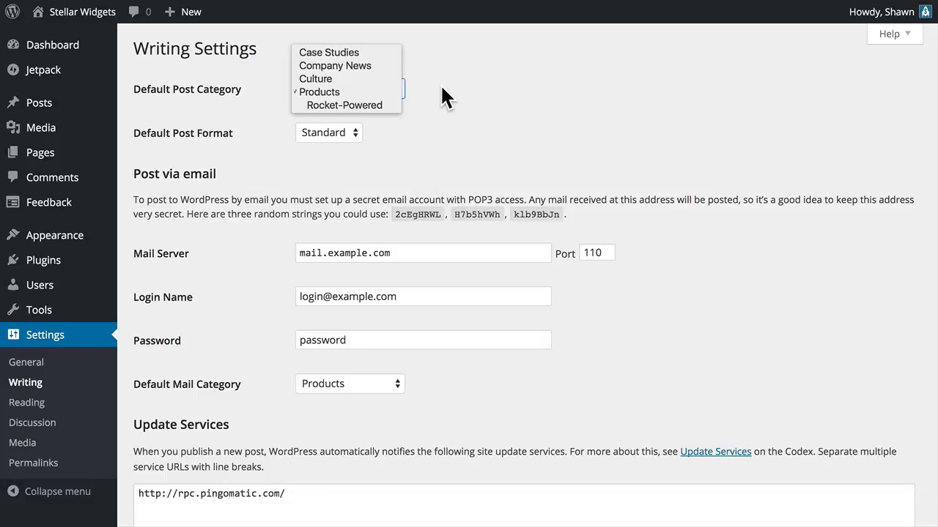
key(Up)
key(Return)
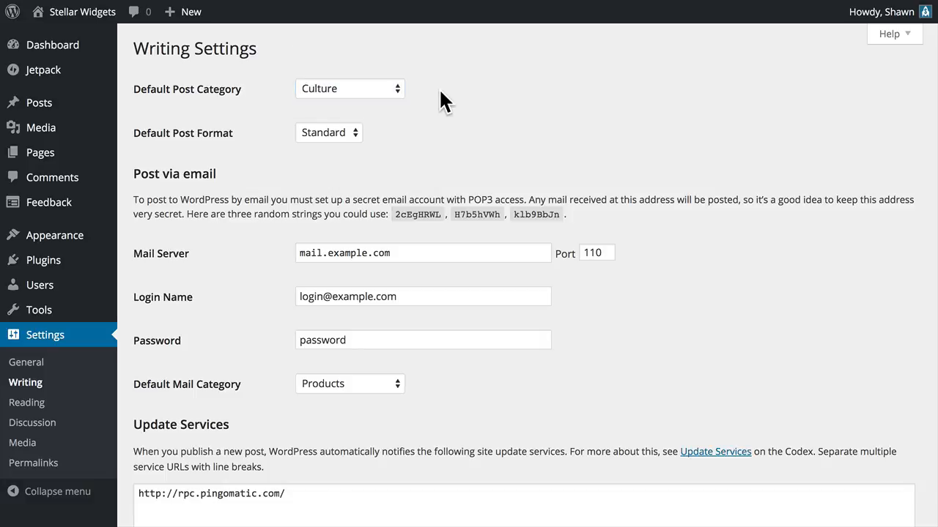
click(343, 131)
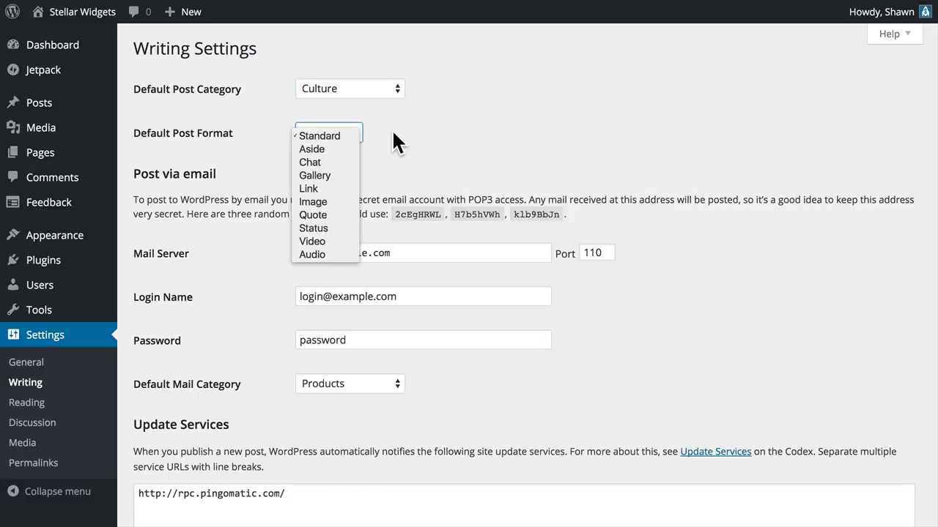
click(393, 131)
click(402, 131)
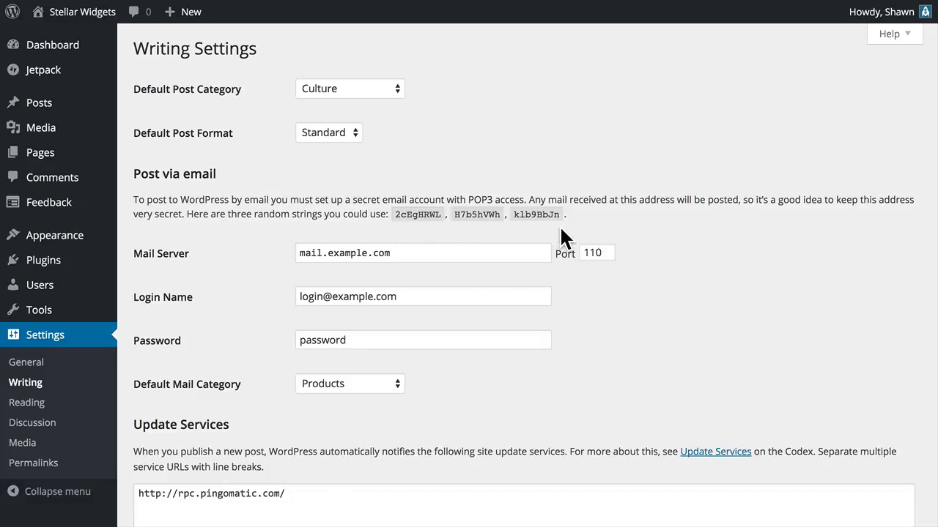
Set the default mail category for posts via email to Company News and save the writing settings
scroll(568, 297, down, 3)
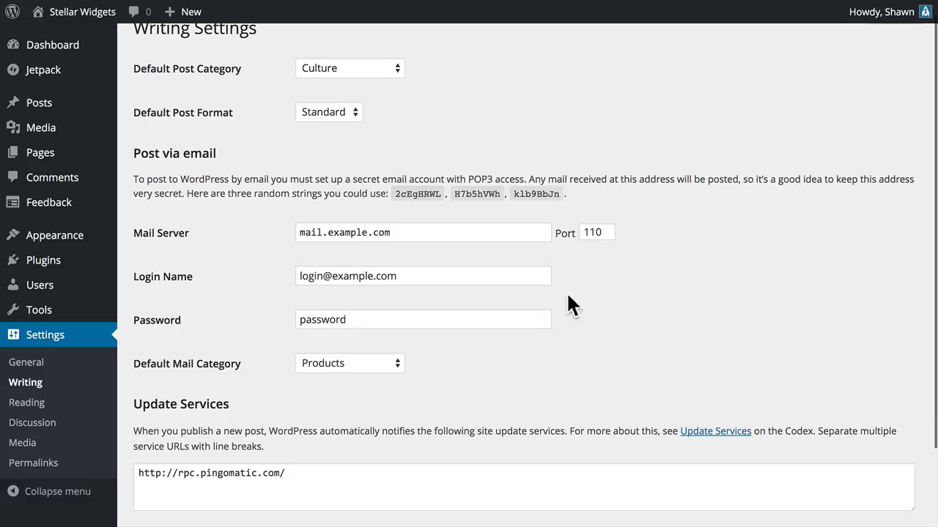
click(380, 271)
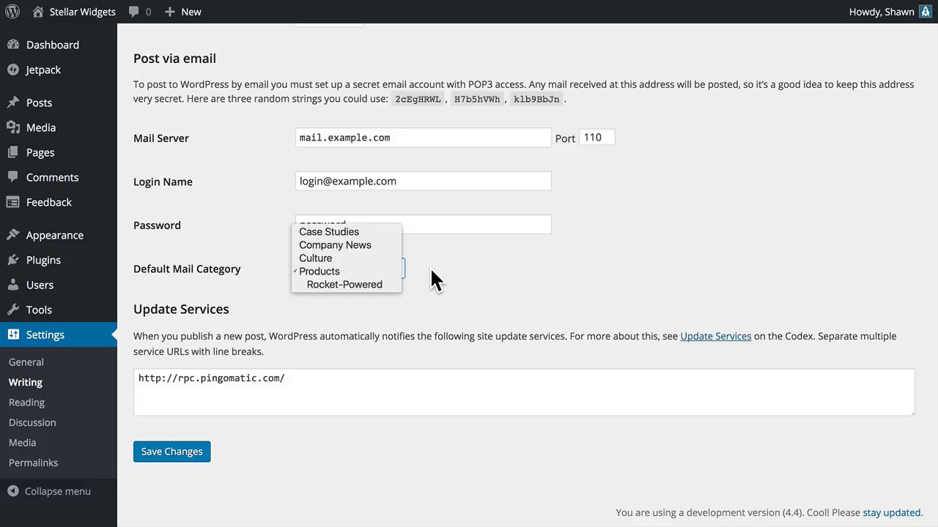
click(384, 245)
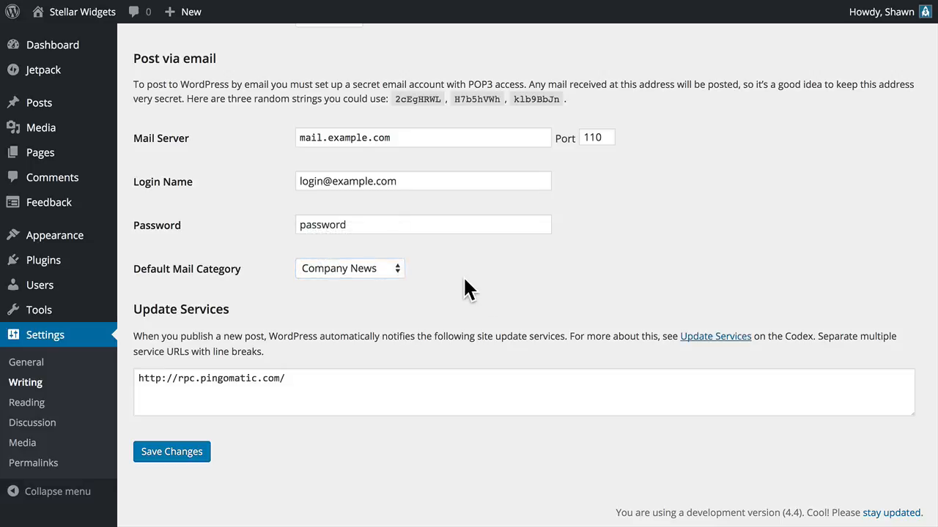
click(359, 390)
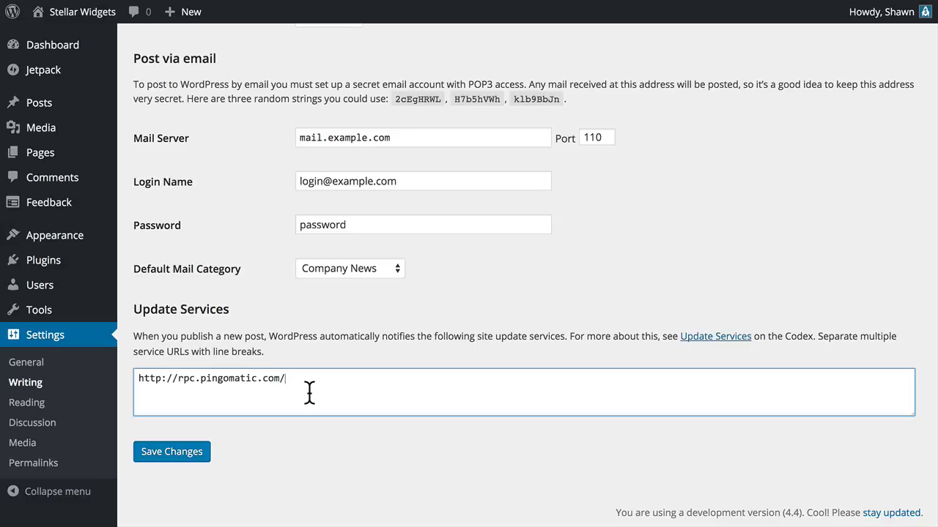
click(191, 456)
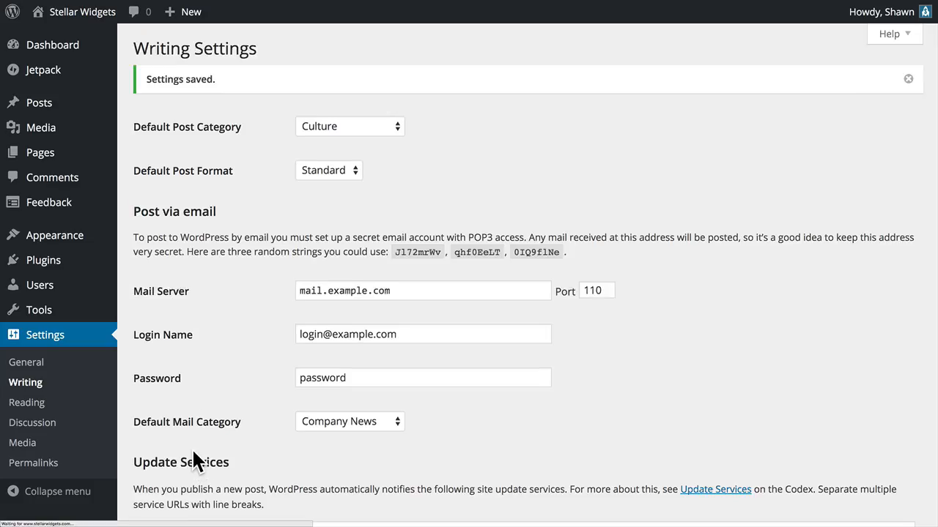
In the reading settings, display a static front page, using Welcome to Stellar Widgets as front page and Blog as posts page
click(63, 411)
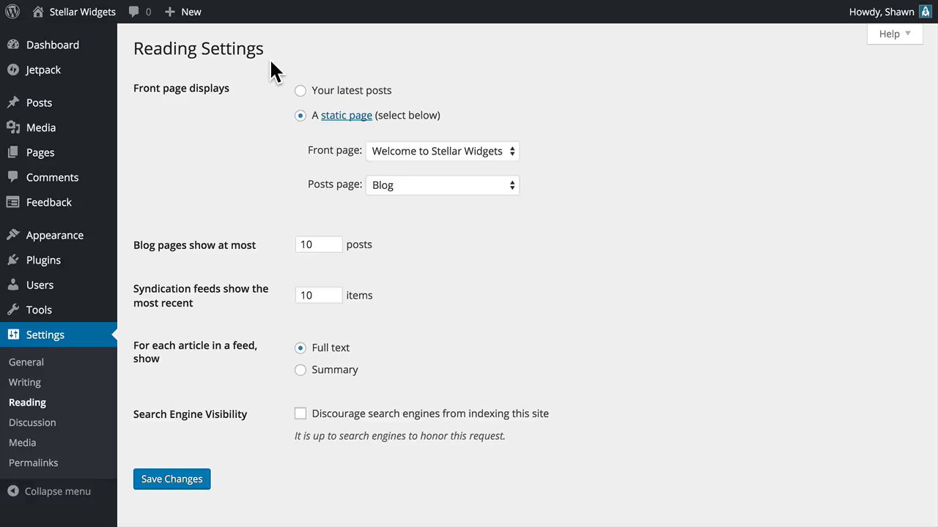
click(300, 91)
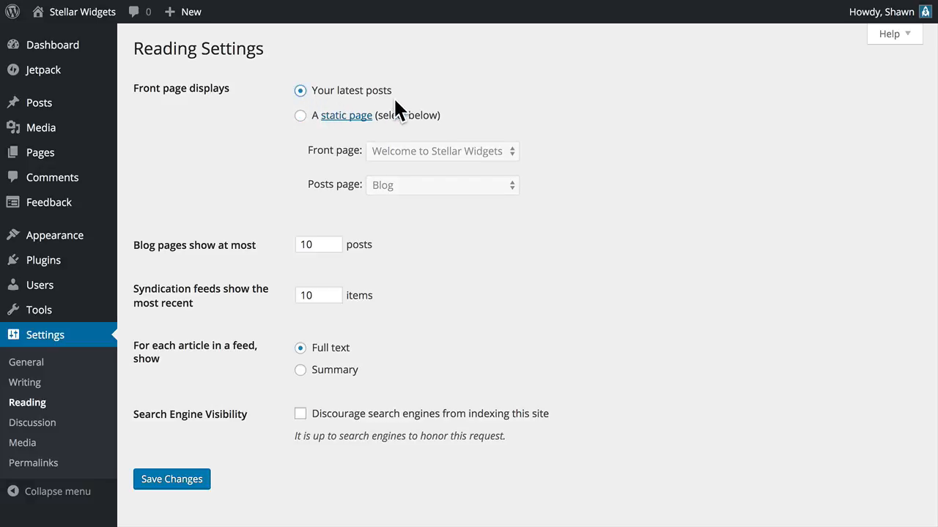
click(300, 115)
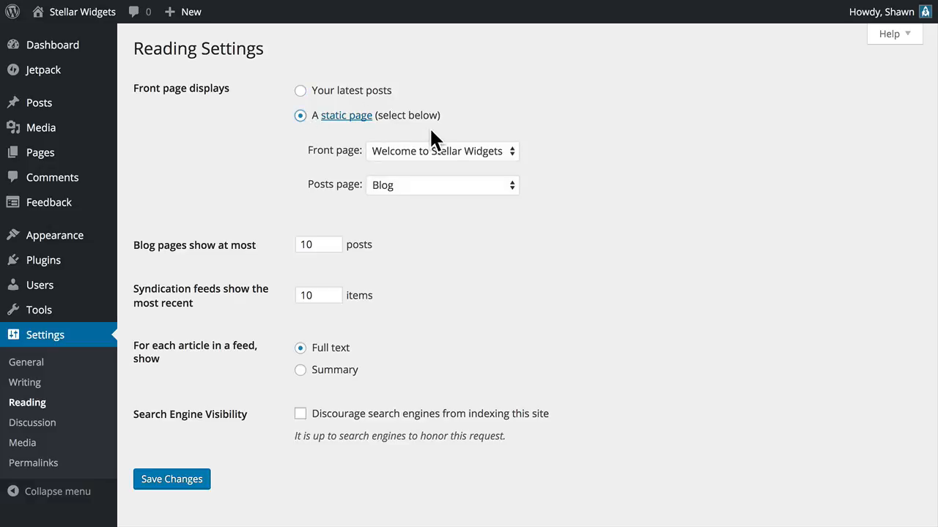
click(489, 153)
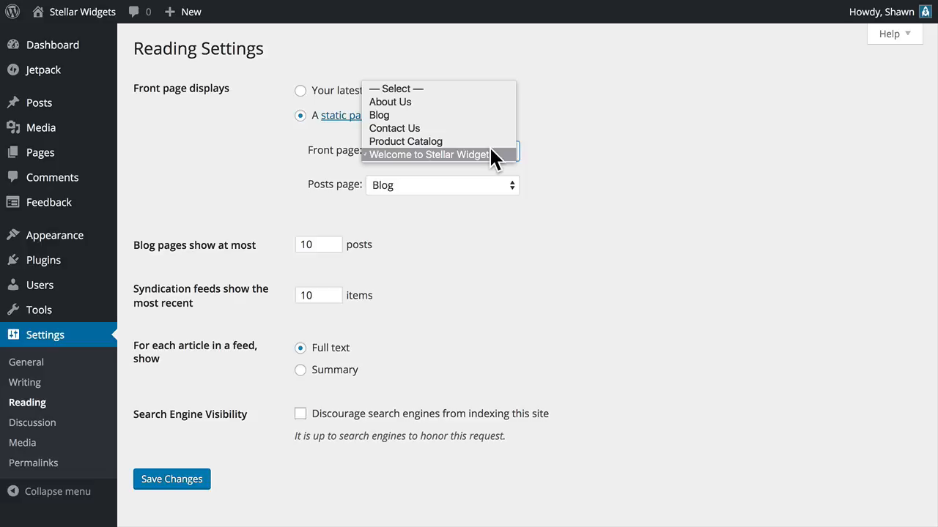
click(497, 154)
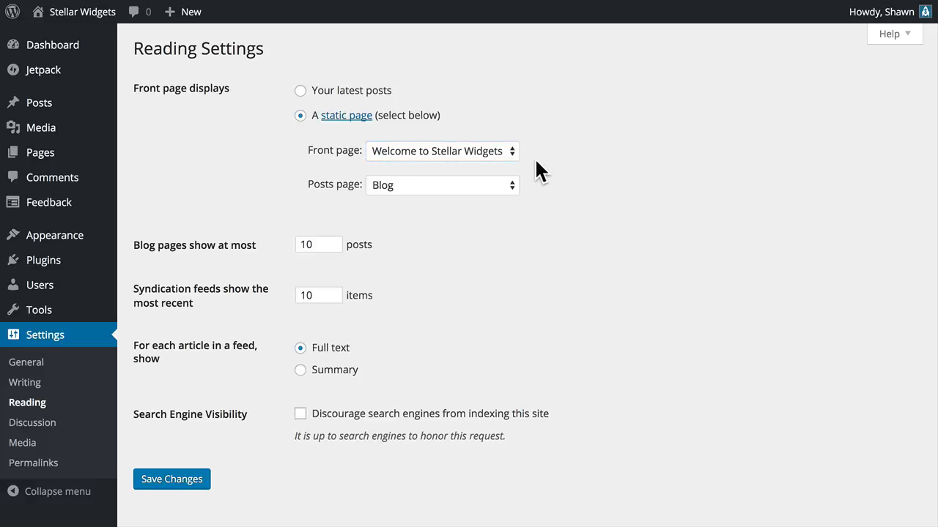
click(481, 185)
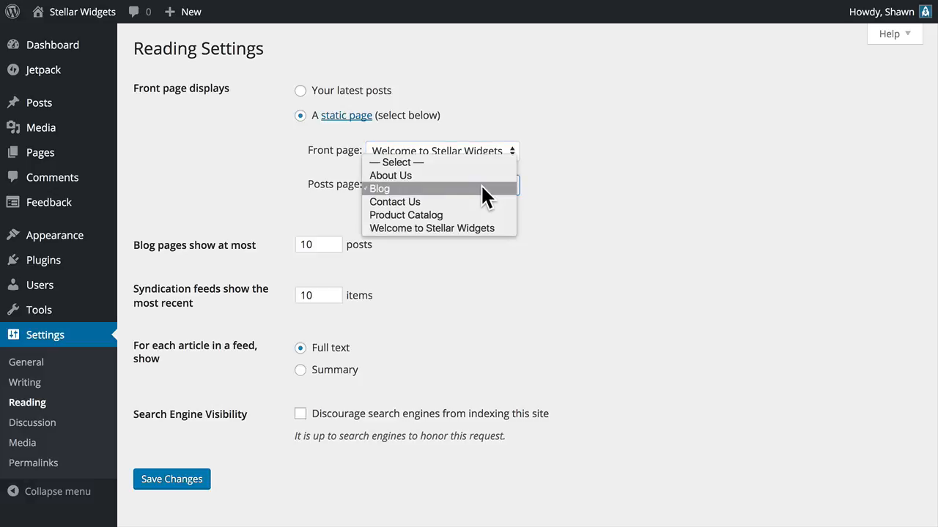
click(431, 188)
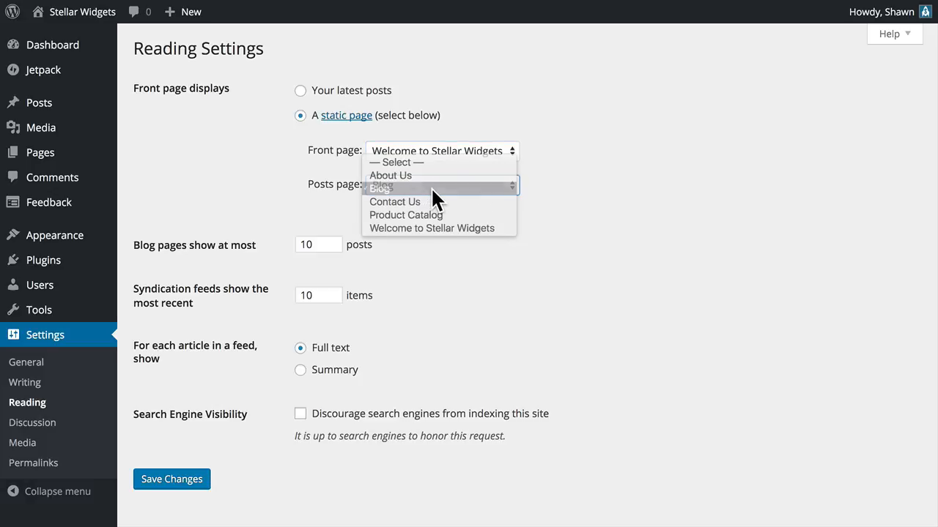
click(532, 190)
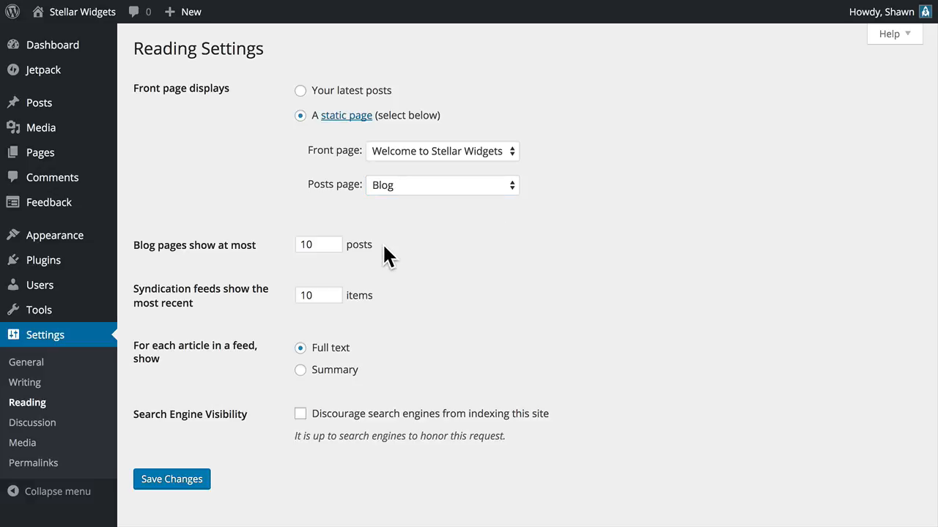
Check the blog page post limit and the syndication feed item limit, and save the reading settings
double_click(320, 245)
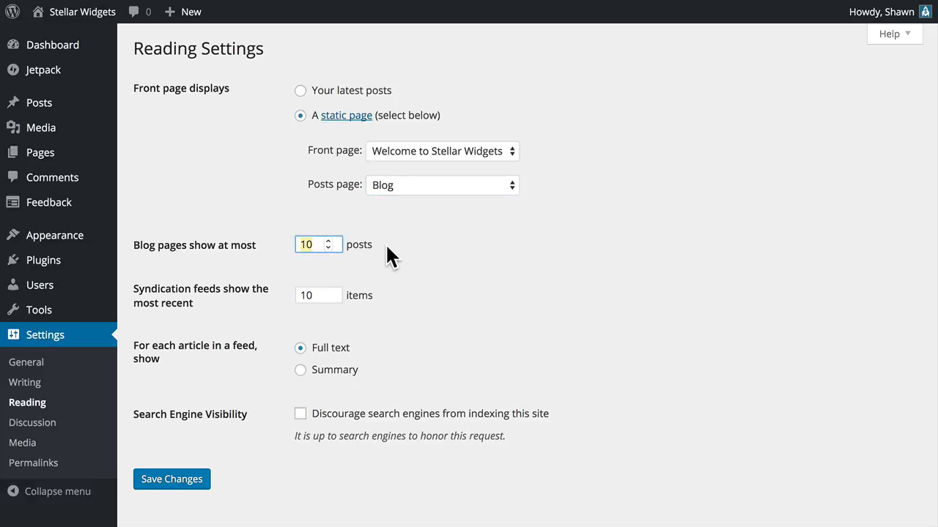
click(391, 253)
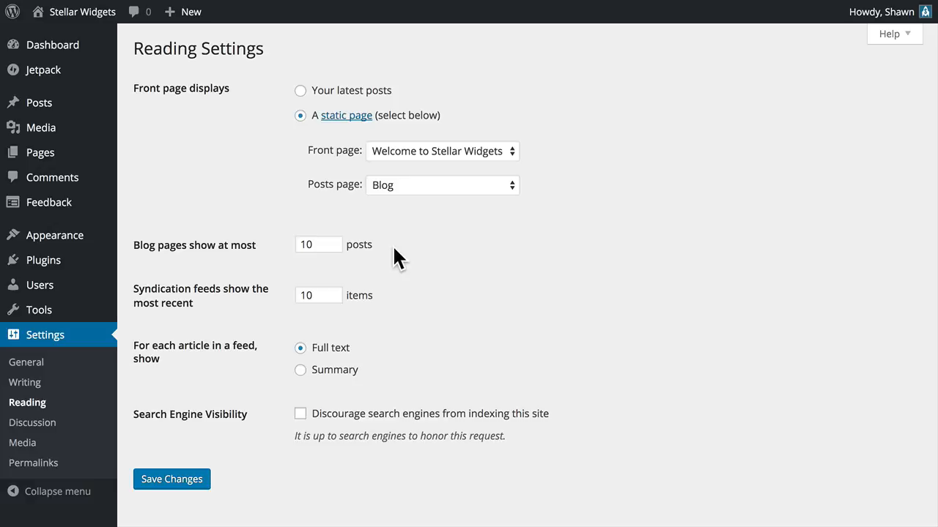
double_click(313, 295)
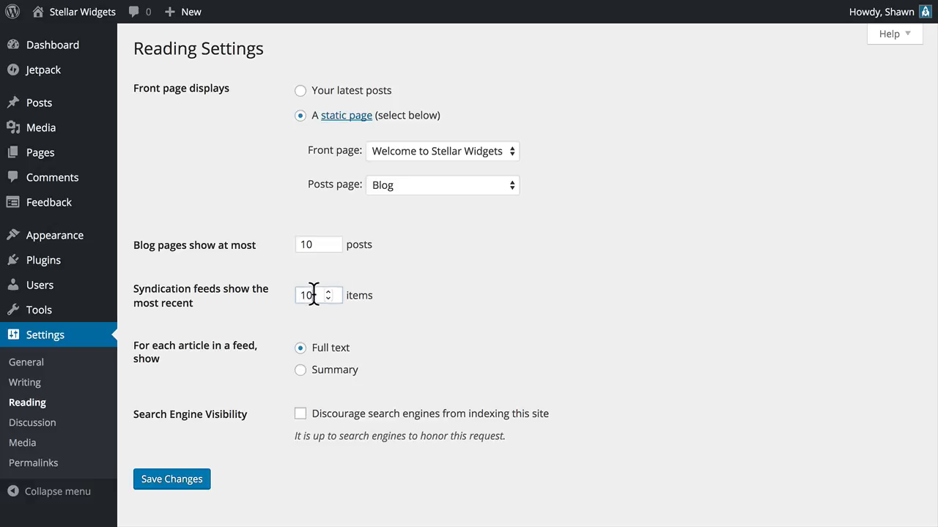
click(393, 295)
click(168, 484)
Review the discussion settings for comments and the media settings for image sizes and uploads
click(74, 426)
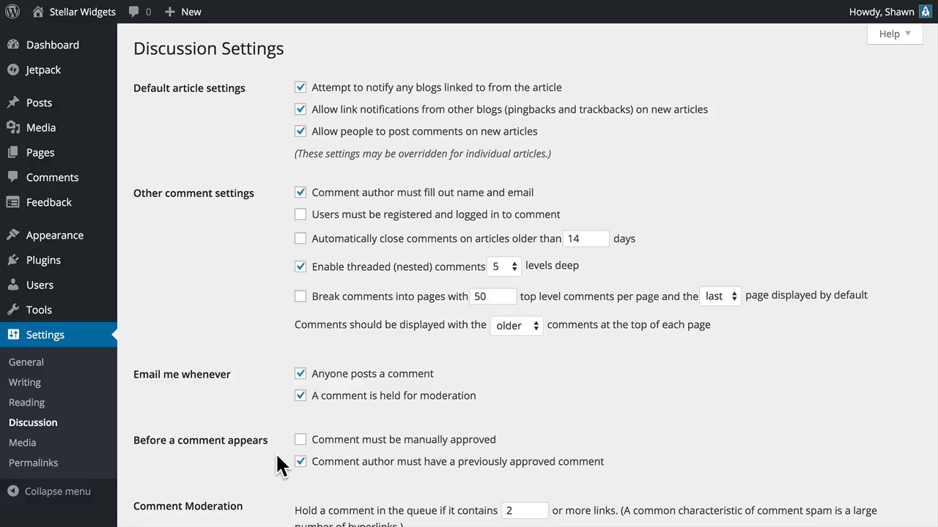
click(55, 451)
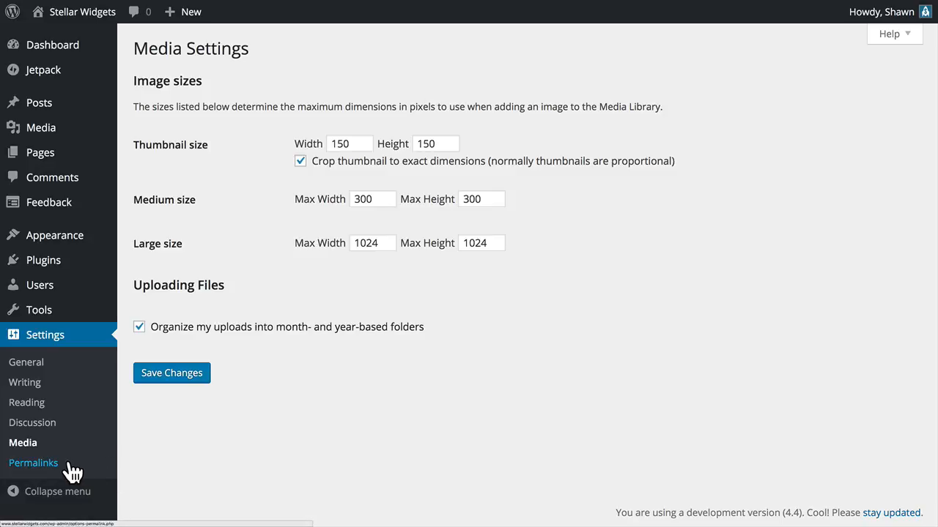
Save the permalink settings with the Post name structure and return to the dashboard
click(33, 463)
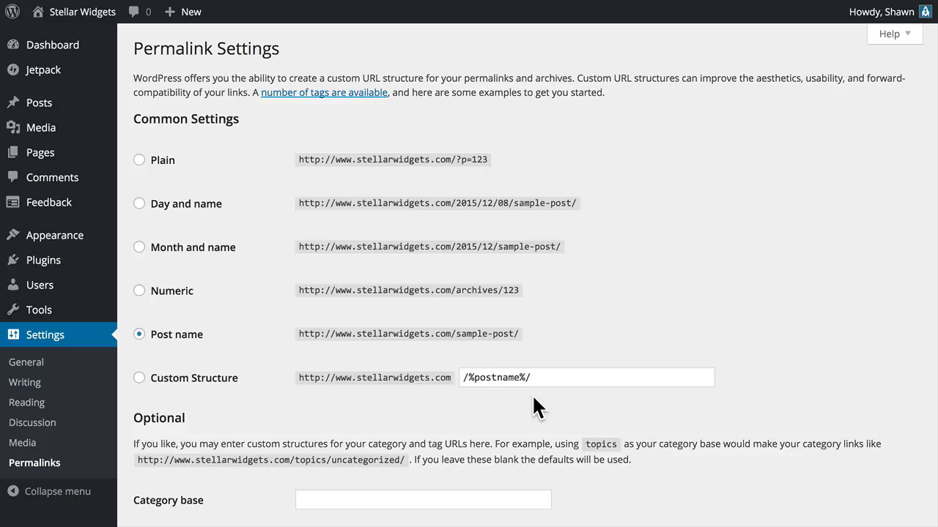
scroll(534, 392, down, 4)
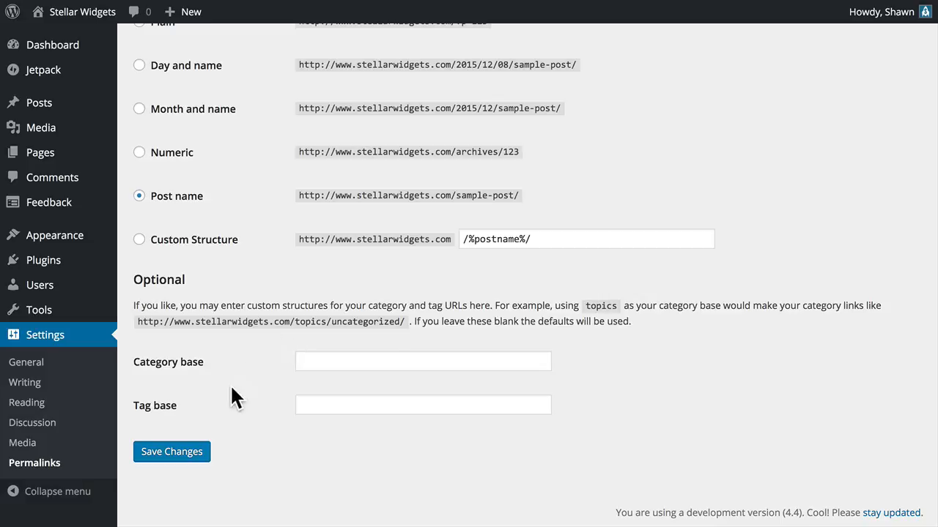
click(204, 453)
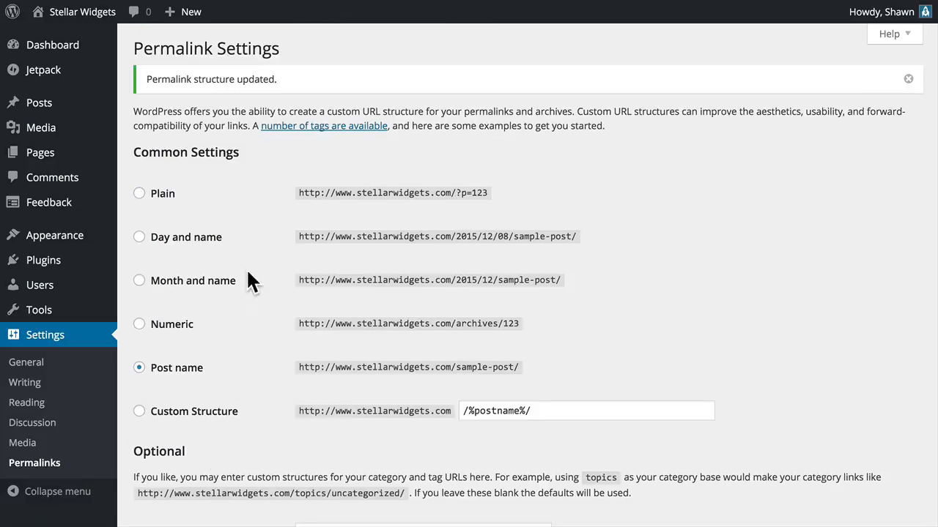
click(35, 55)
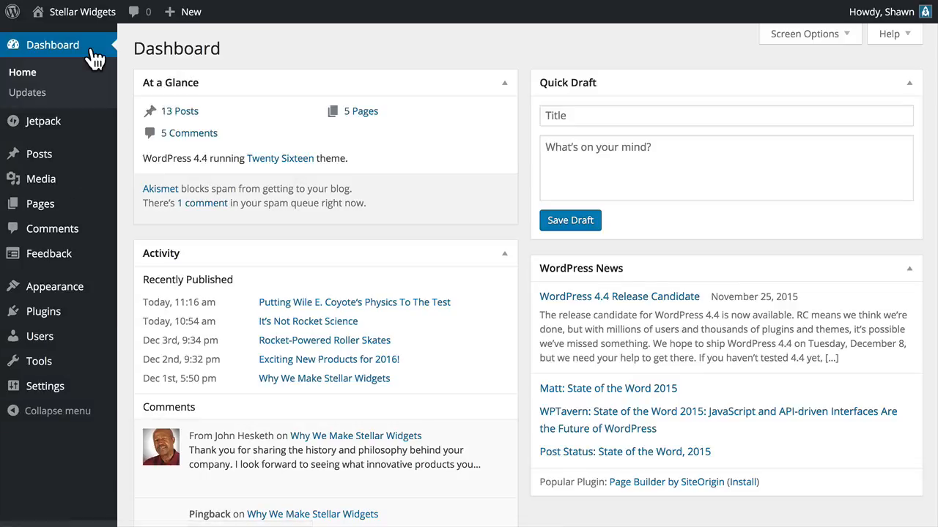